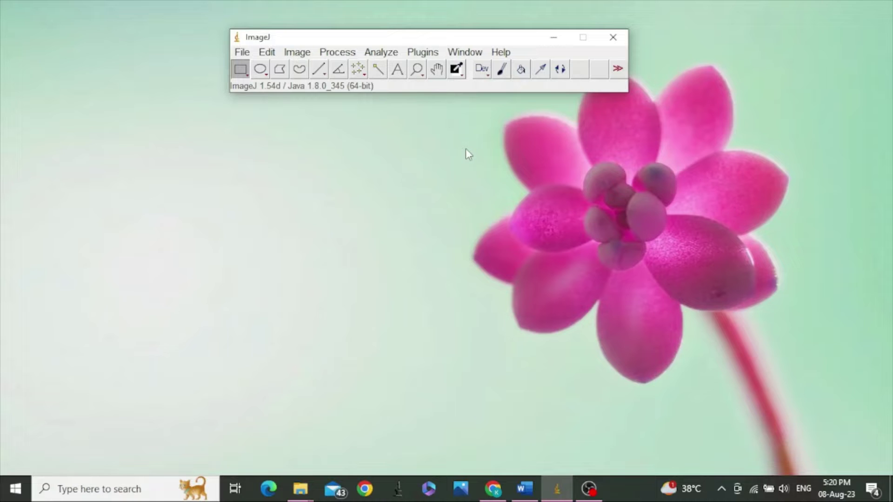
Bring the GitHub Wound healing size tool wiki page forward and select its web address.
{"action": "left_click", "coordinate": [493, 488]}
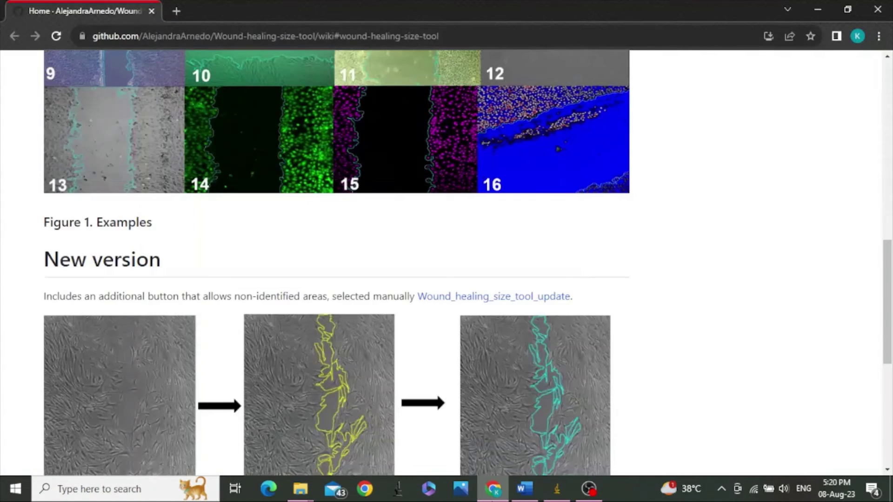
{"action": "scroll", "coordinate": [763, 216], "scroll_direction": "up", "scroll_amount": 13}
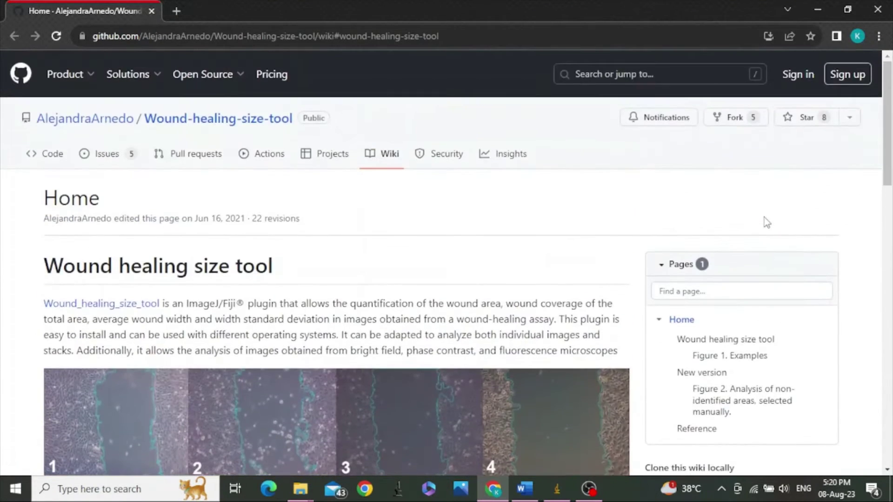
{"action": "left_click", "coordinate": [509, 37]}
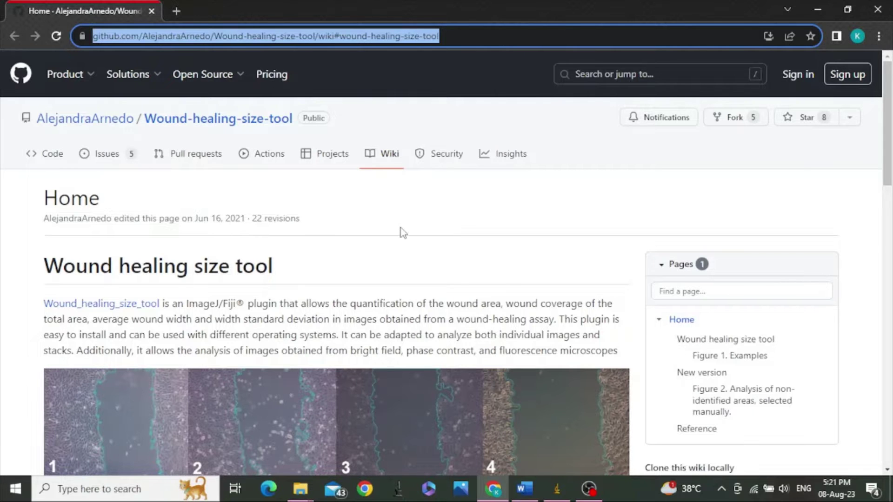
Scroll to the Wound_healing_size_tool_update link and start Save link as, then cancel because the file already exists.
{"action": "scroll", "coordinate": [401, 228], "scroll_direction": "down", "scroll_amount": 10}
{"action": "scroll", "coordinate": [403, 233], "scroll_direction": "down", "scroll_amount": 2}
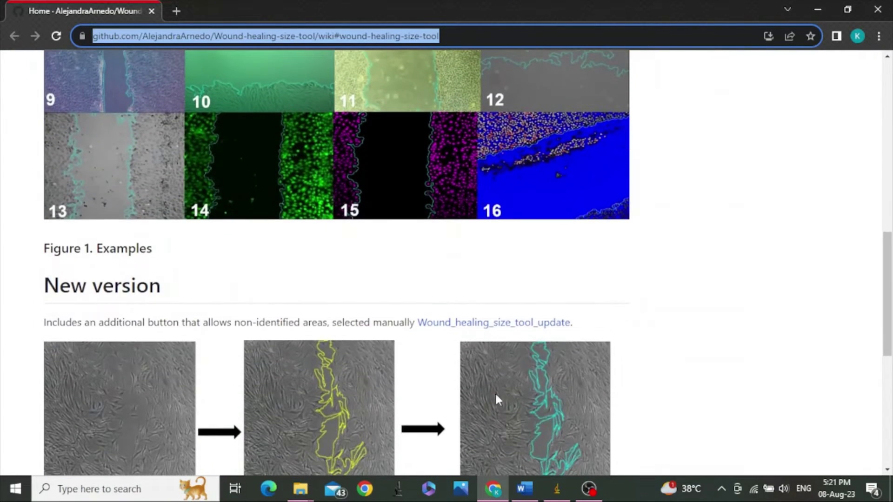
{"action": "right_click", "coordinate": [529, 328]}
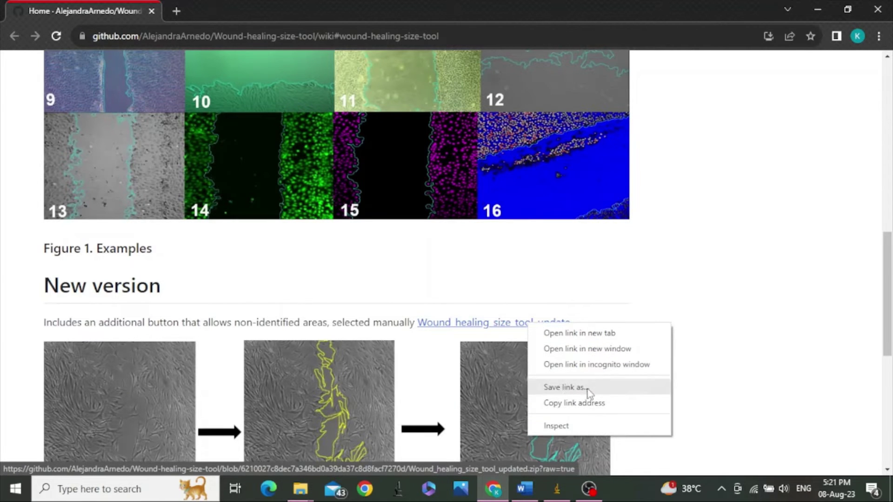
{"action": "left_click", "coordinate": [564, 387]}
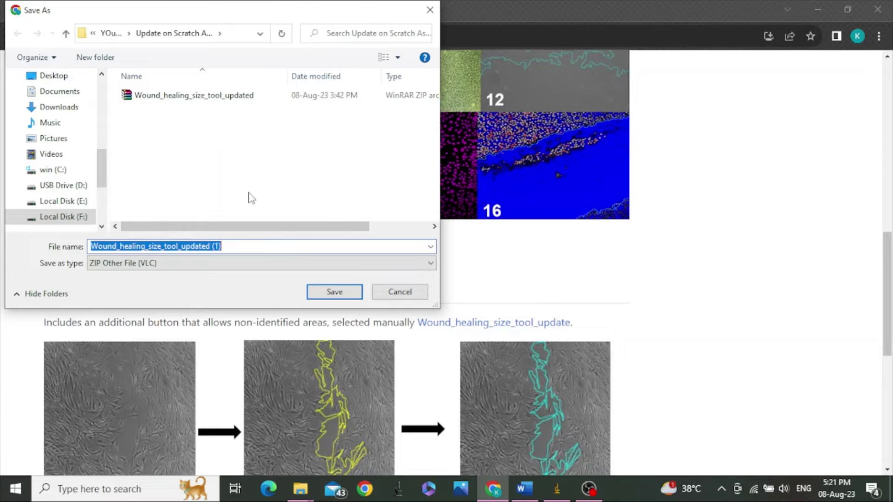
{"action": "left_click", "coordinate": [396, 292]}
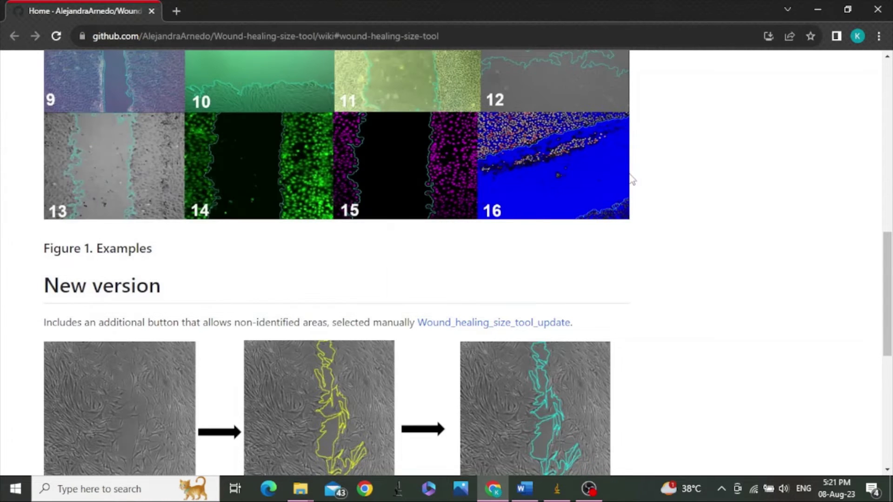
Minimise Chrome and switch to the scratch assay folder in File Explorer.
{"action": "left_click", "coordinate": [817, 9]}
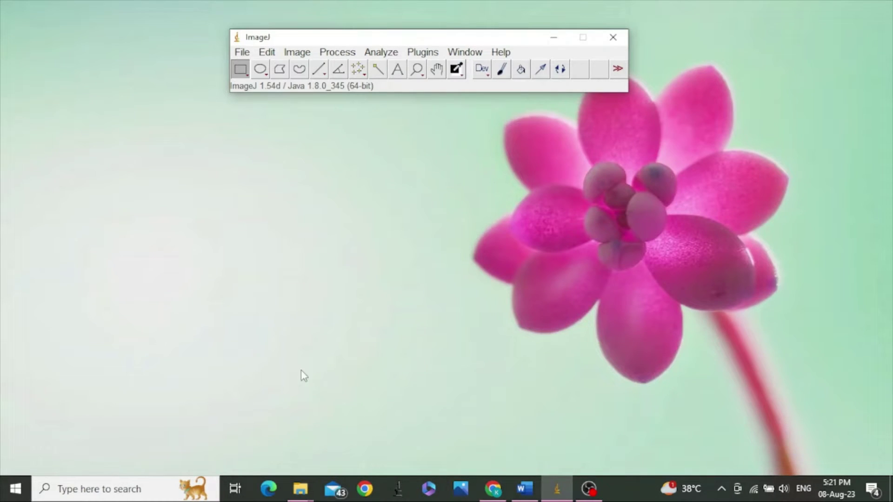
{"action": "mouse_move", "coordinate": [300, 487]}
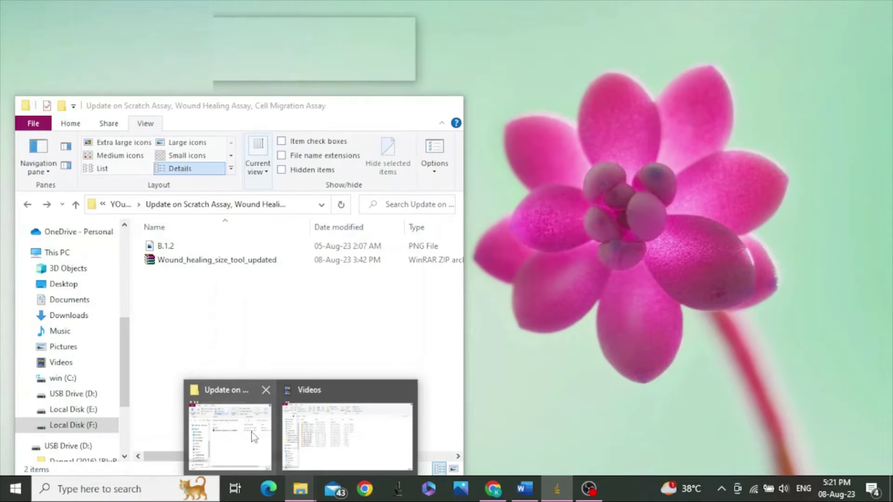
{"action": "left_click", "coordinate": [253, 437]}
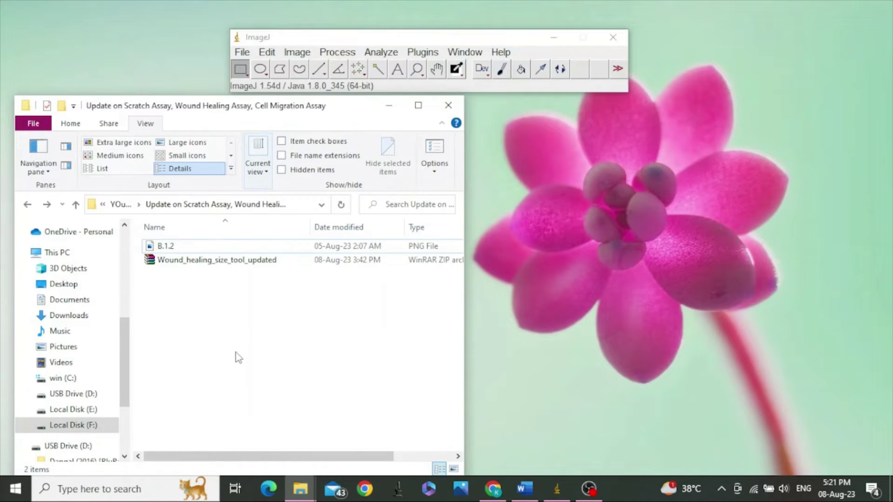
Extract the Wound_healing_size_tool_updated ZIP into its suggested folder and open that folder.
{"action": "left_click", "coordinate": [198, 260]}
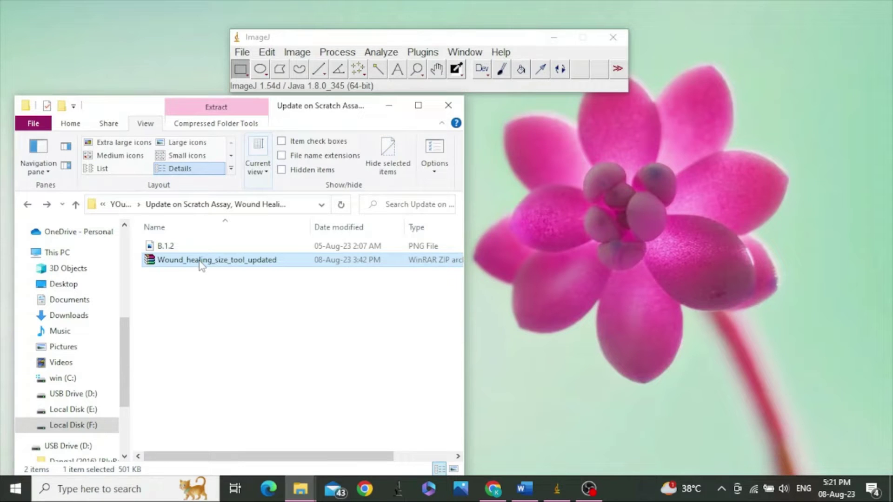
{"action": "right_click", "coordinate": [200, 264]}
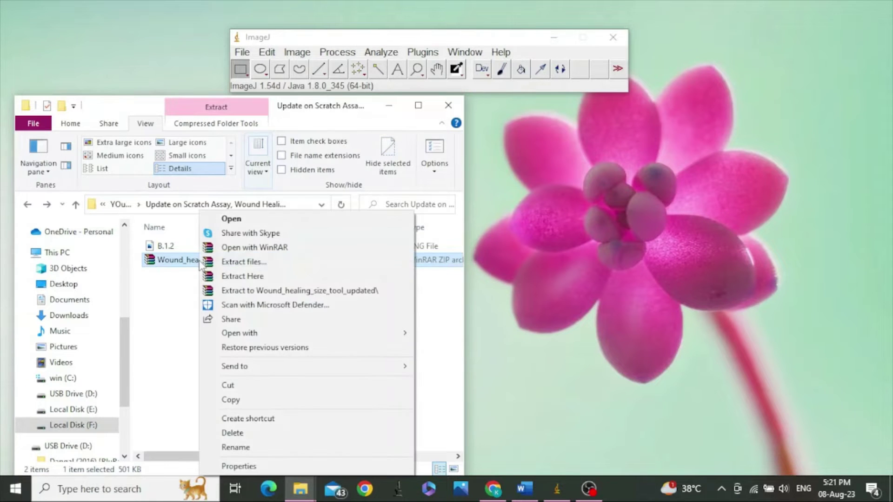
{"action": "left_click", "coordinate": [225, 266]}
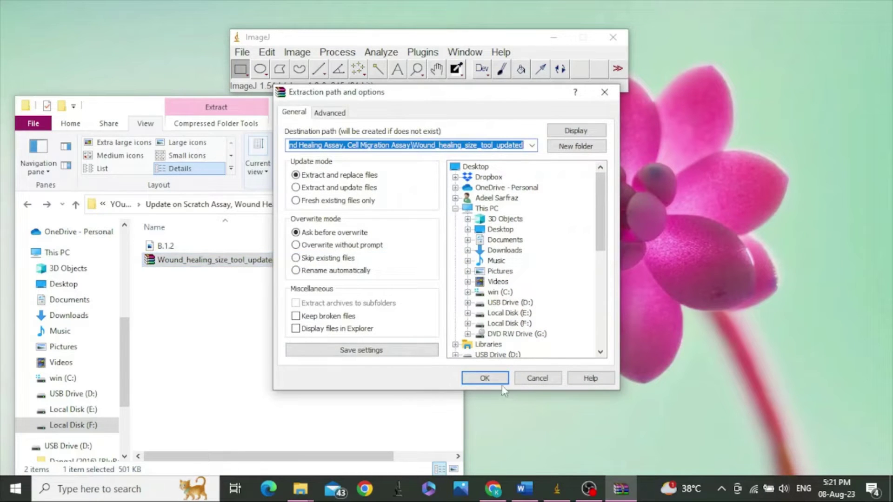
{"action": "left_click", "coordinate": [487, 378]}
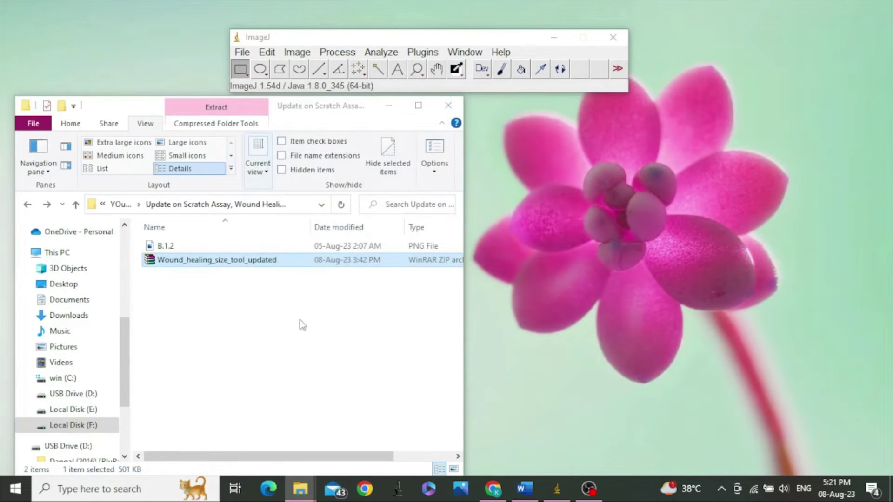
{"action": "double_click", "coordinate": [210, 248]}
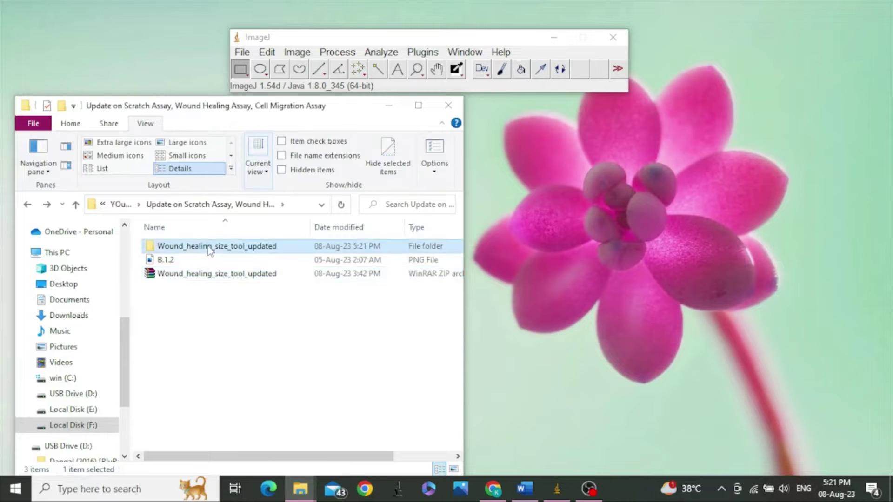
Check the manual PDF and Wound_healing_size_tool_updated.ijm, then go back up to the scratch assay folder.
{"action": "left_click", "coordinate": [208, 249]}
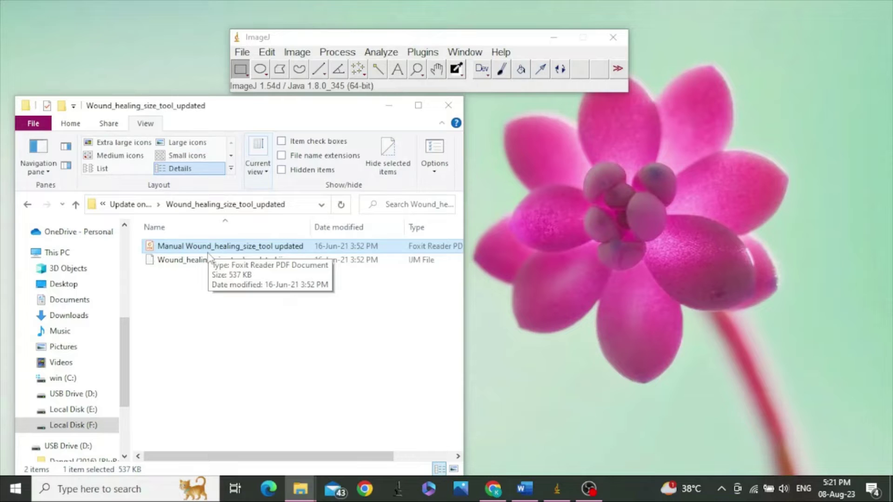
{"action": "left_click", "coordinate": [211, 266]}
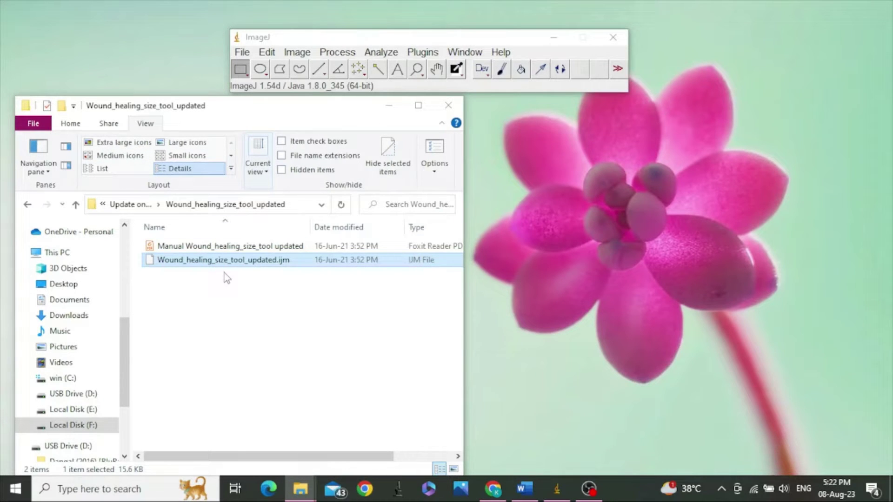
{"action": "left_click", "coordinate": [75, 206]}
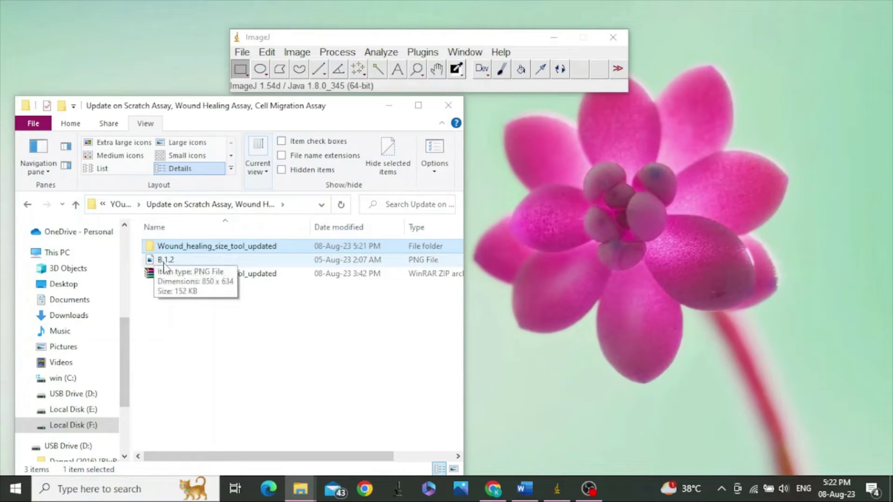
Drag B.1.2.png onto ImageJ to open it and move the image window toward the centre.
{"action": "left_click", "coordinate": [164, 266]}
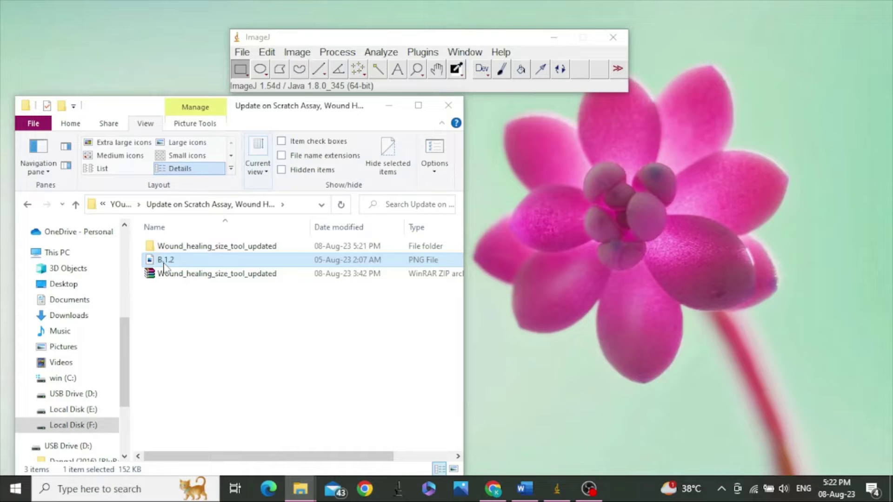
{"action": "left_click_drag", "start_coordinate": [164, 266], "coordinate": [417, 77]}
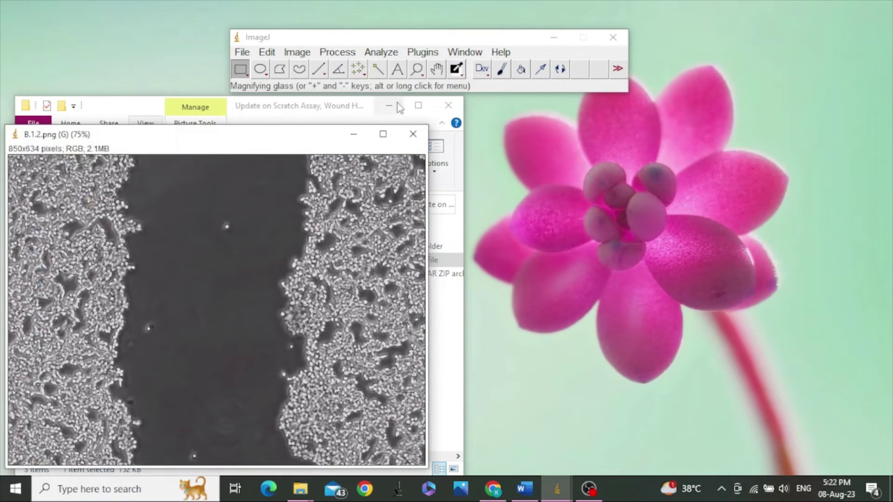
{"action": "left_click", "coordinate": [392, 108]}
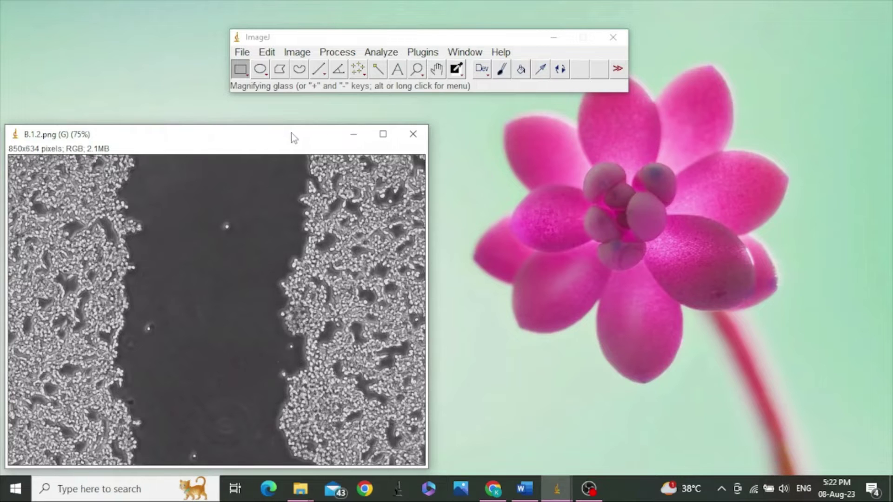
{"action": "left_click_drag", "start_coordinate": [292, 138], "coordinate": [470, 124]}
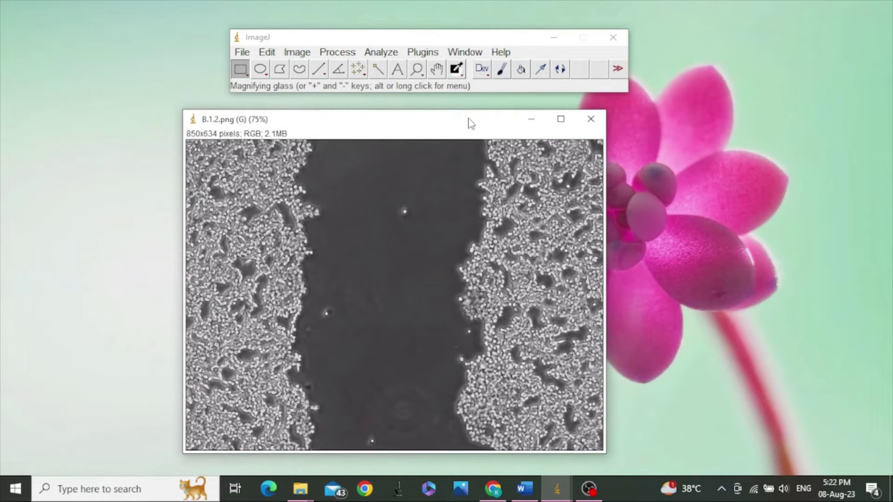
Convert B.1.2.png to 8-bit with Image > Type > 8-bit.
{"action": "left_click", "coordinate": [302, 53]}
{"action": "mouse_move", "coordinate": [309, 68]}
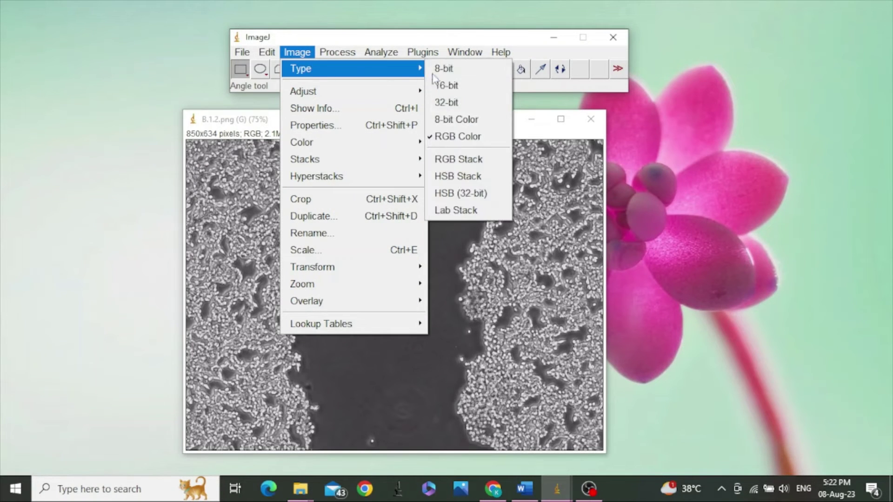
{"action": "left_click", "coordinate": [450, 69]}
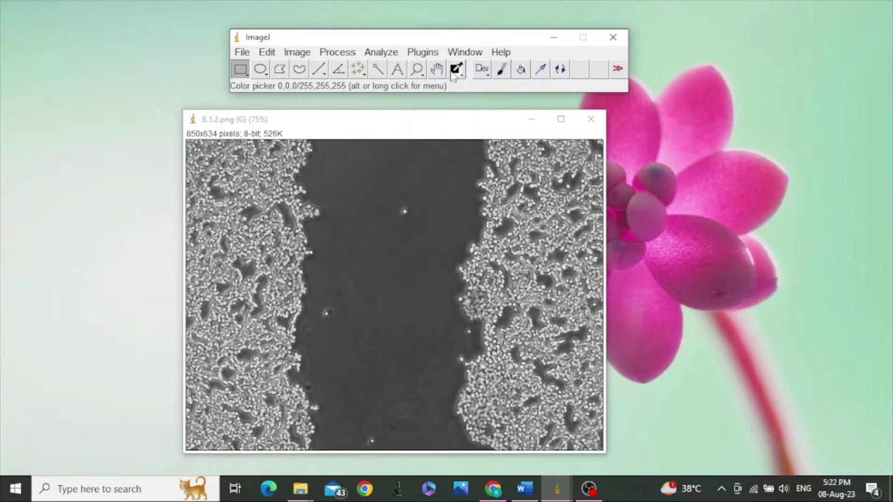
Install Wound_healing_size_tool_updated.ijm from its extracted folder through Plugins > Macros > Install.
{"action": "left_click", "coordinate": [428, 53]}
{"action": "mouse_move", "coordinate": [431, 70]}
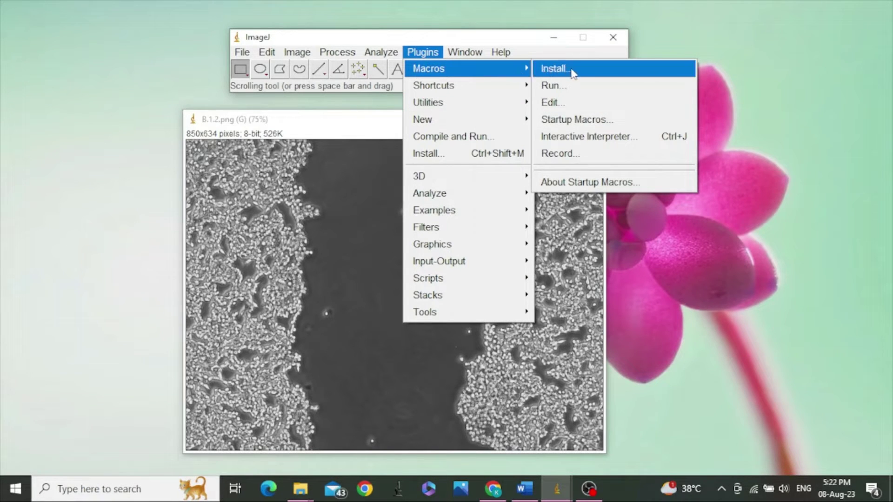
{"action": "left_click", "coordinate": [592, 76]}
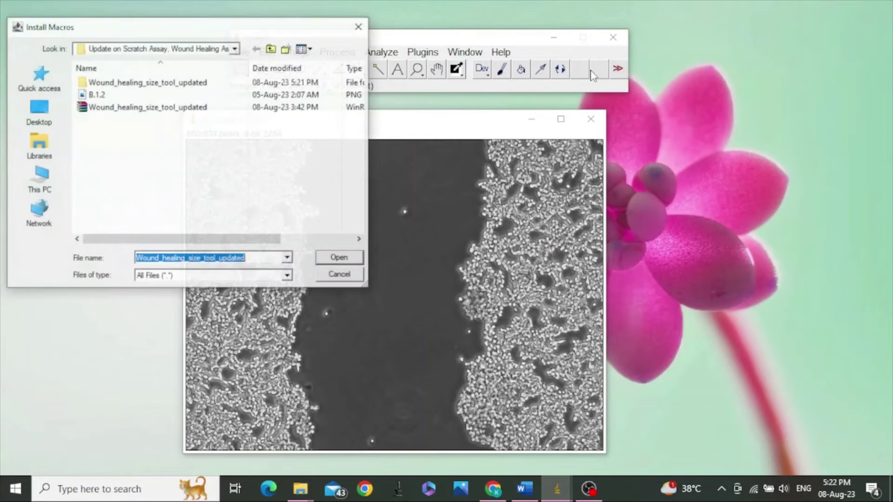
{"action": "double_click", "coordinate": [158, 83]}
{"action": "left_click", "coordinate": [157, 95]}
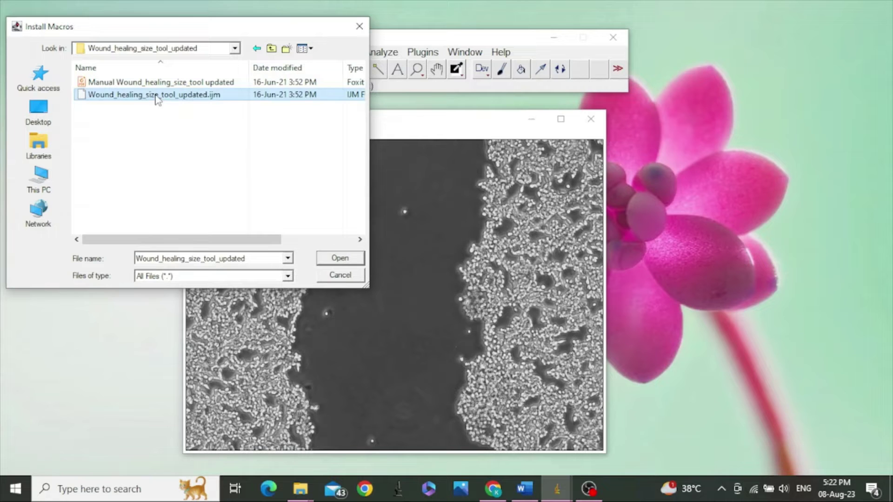
{"action": "left_click", "coordinate": [341, 258]}
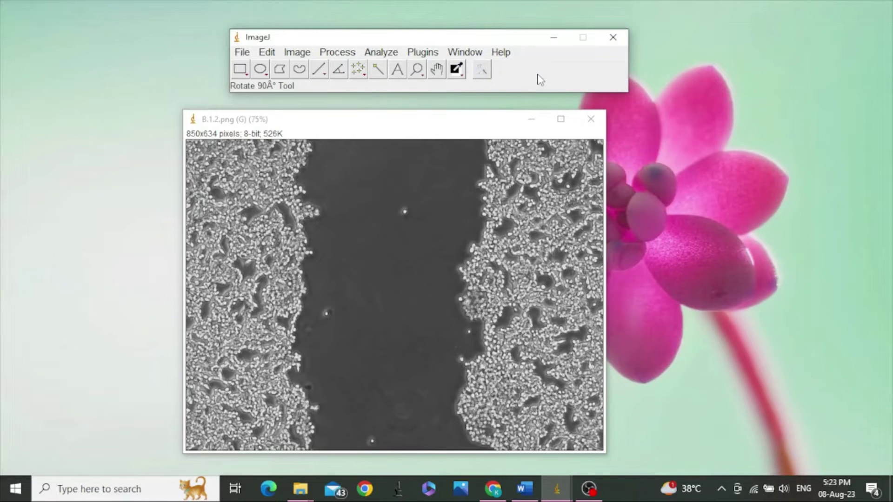
Rotate the image 90° and back until it returns to its original 850x634 orientation.
{"action": "left_click", "coordinate": [538, 73]}
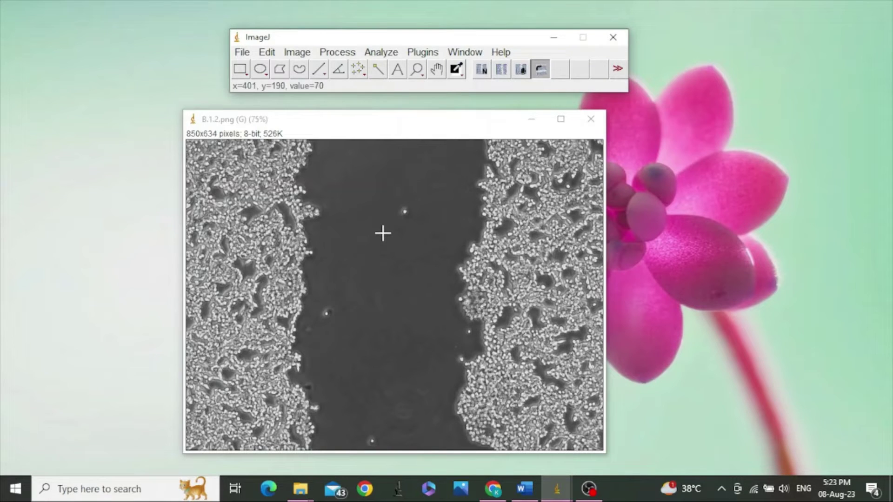
{"action": "left_click", "coordinate": [382, 233]}
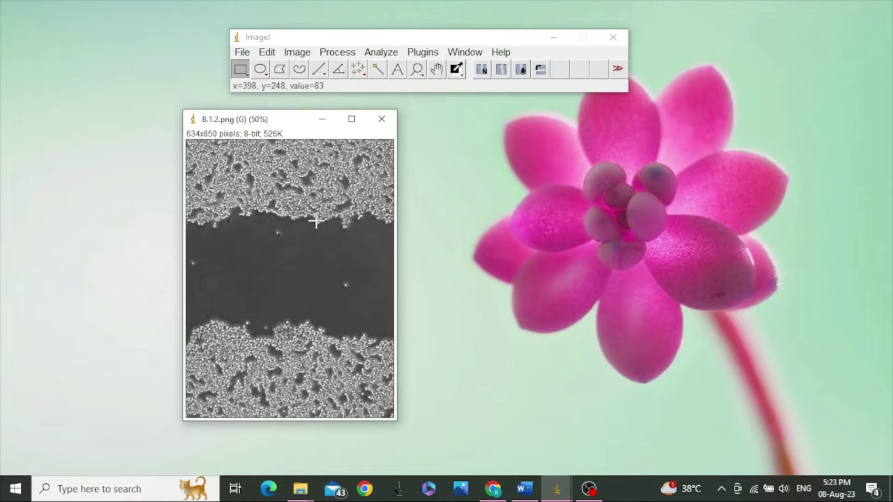
{"action": "left_click", "coordinate": [539, 69]}
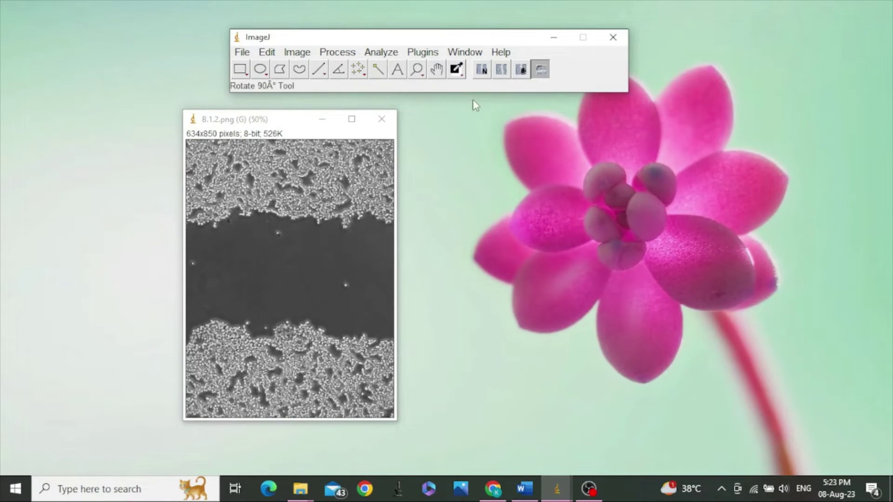
{"action": "left_click", "coordinate": [286, 203]}
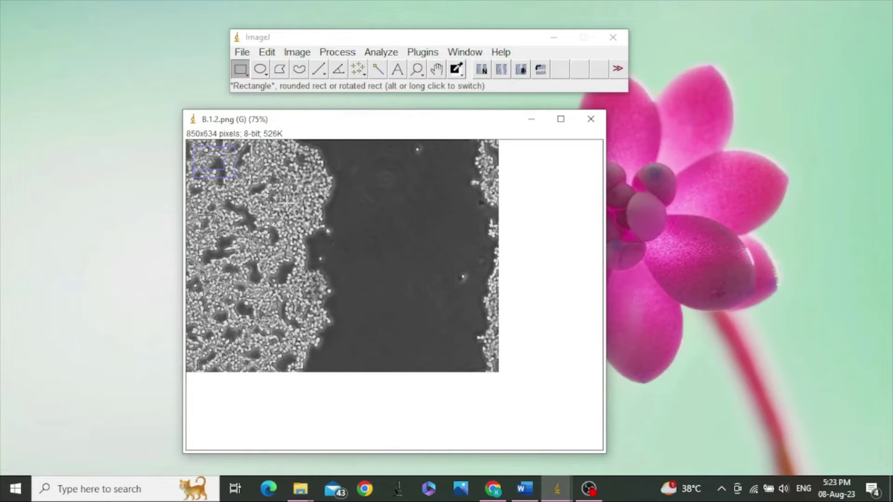
{"action": "left_click", "coordinate": [539, 70]}
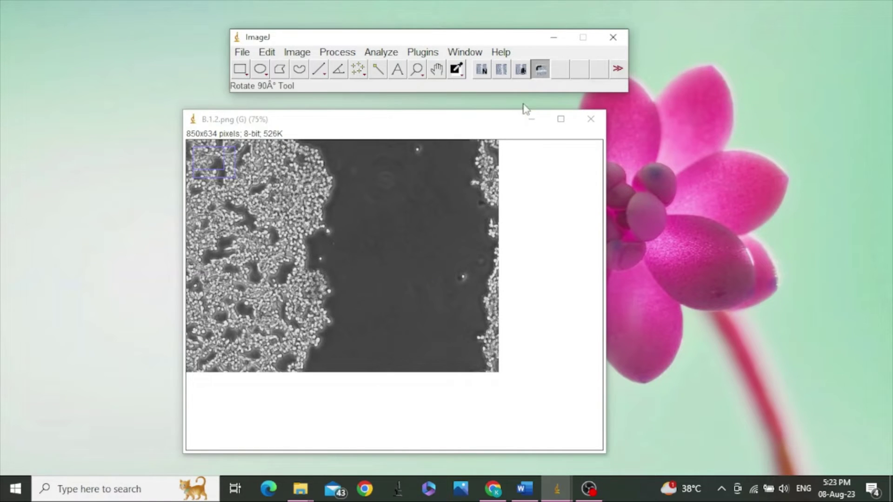
{"action": "left_click", "coordinate": [472, 205]}
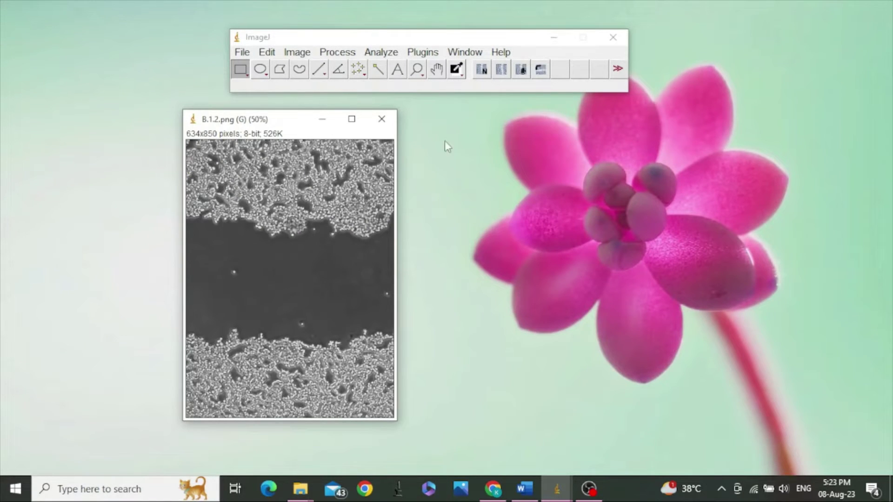
{"action": "left_click", "coordinate": [540, 69]}
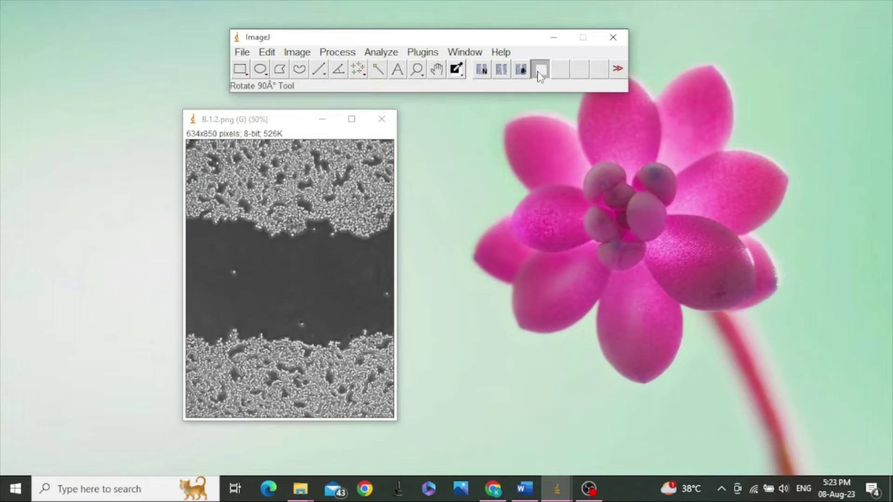
{"action": "left_click", "coordinate": [308, 214]}
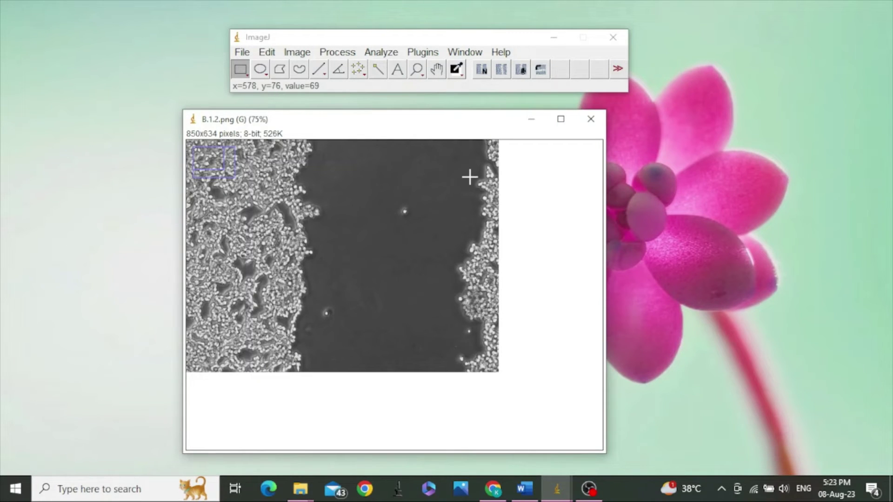
Maximise and restore the image window, then set the zoom back to 75%.
{"action": "left_click", "coordinate": [561, 119]}
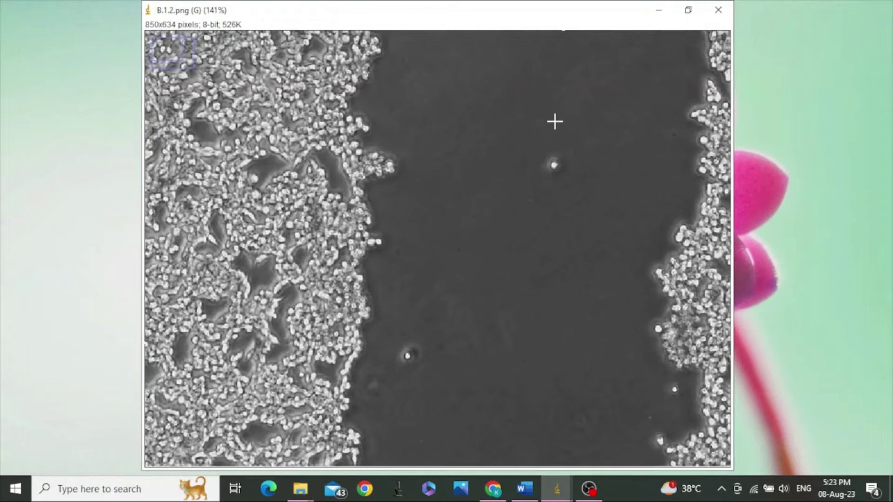
{"action": "left_click", "coordinate": [692, 12]}
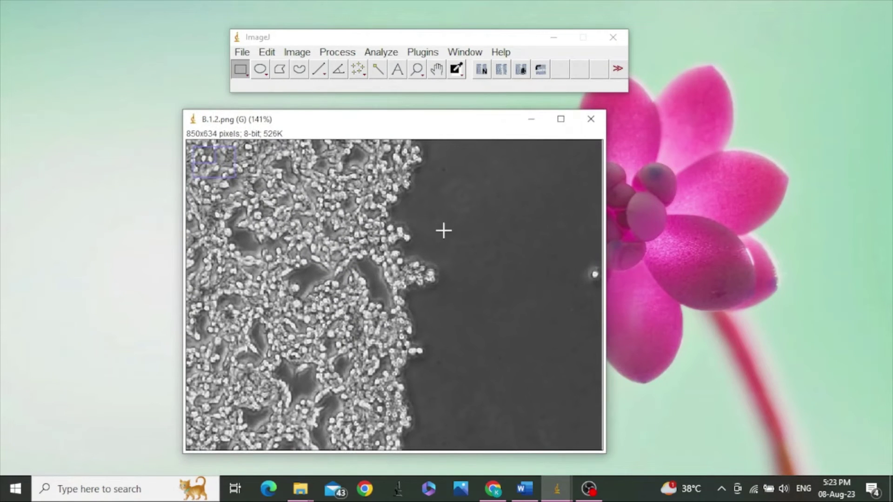
{"action": "key", "text": "minus"}
{"action": "key", "text": "minus"}
{"action": "key", "text": "minus"}
{"action": "key", "text": "minus"}
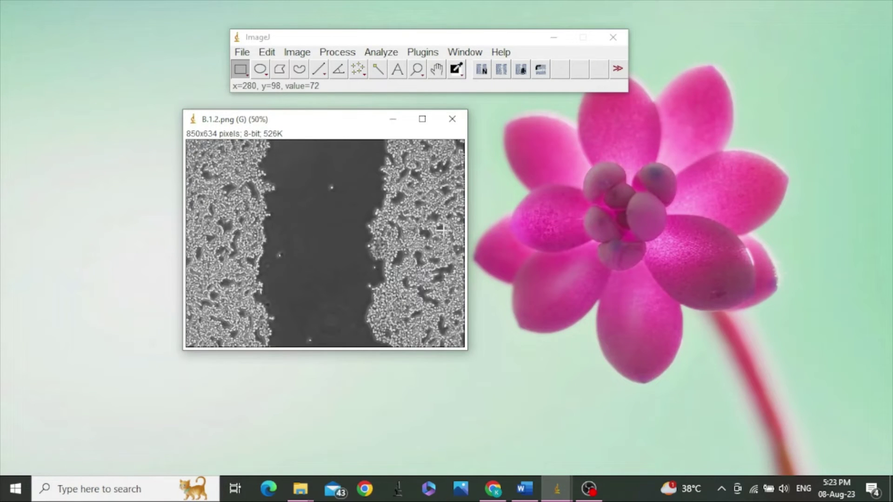
{"action": "key", "text": "plus"}
{"action": "key", "text": "plus"}
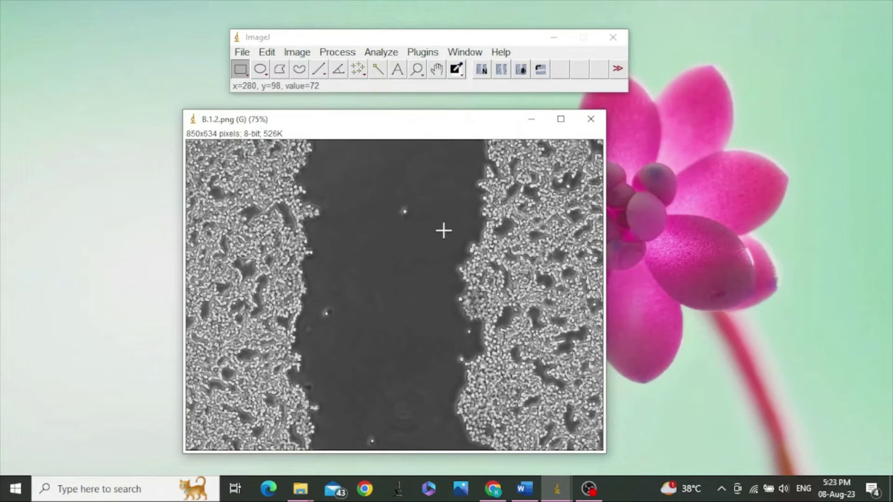
Run the Wound healing size tool on the image and move its options dialog off the image.
{"action": "left_click", "coordinate": [500, 69]}
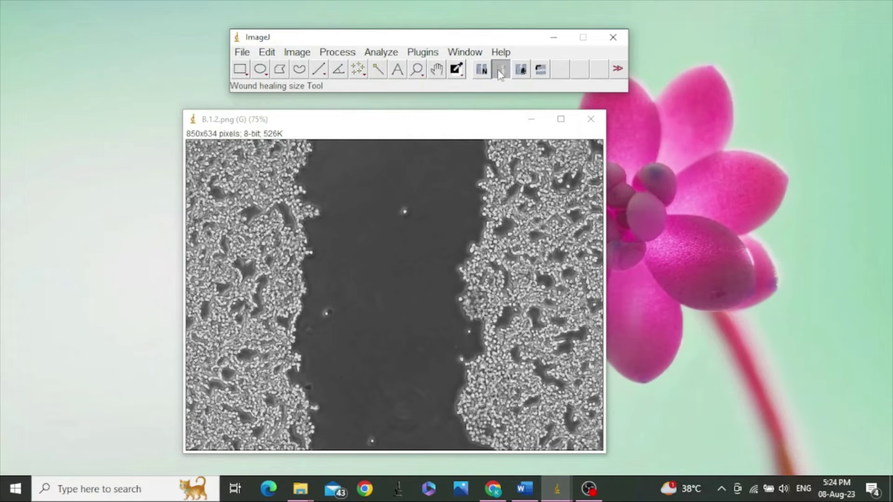
{"action": "left_click", "coordinate": [340, 198]}
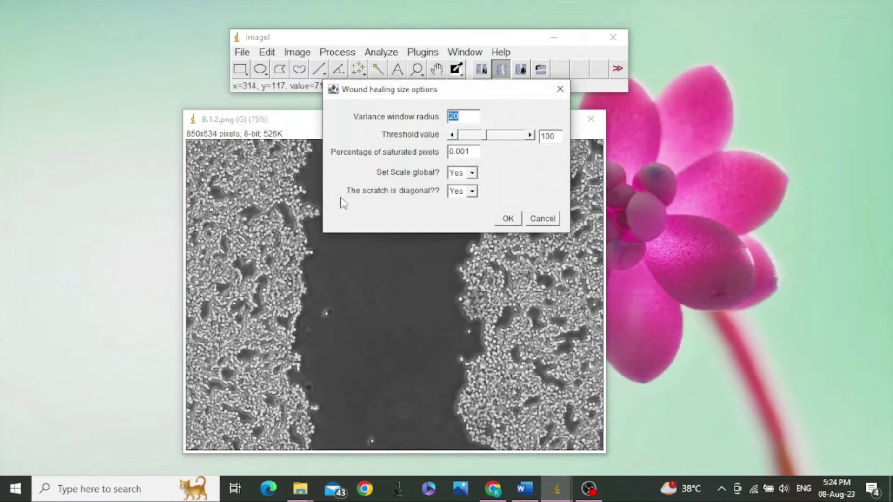
{"action": "left_click_drag", "start_coordinate": [393, 96], "coordinate": [612, 160]}
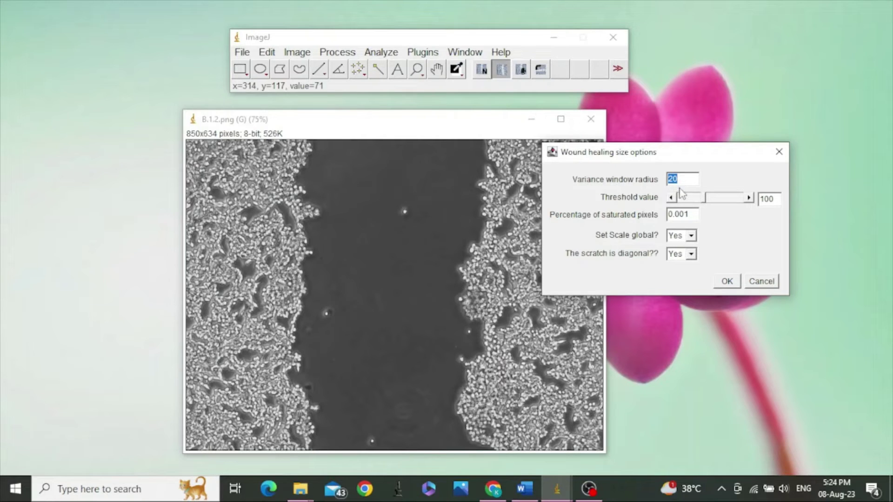
Enter 10 as the variance window radius in the Wound healing size options.
{"action": "type", "text": "10"}
Keep the global scale and diagonal scratch settings at Yes and run the wound measurement.
{"action": "left_click", "coordinate": [691, 255]}
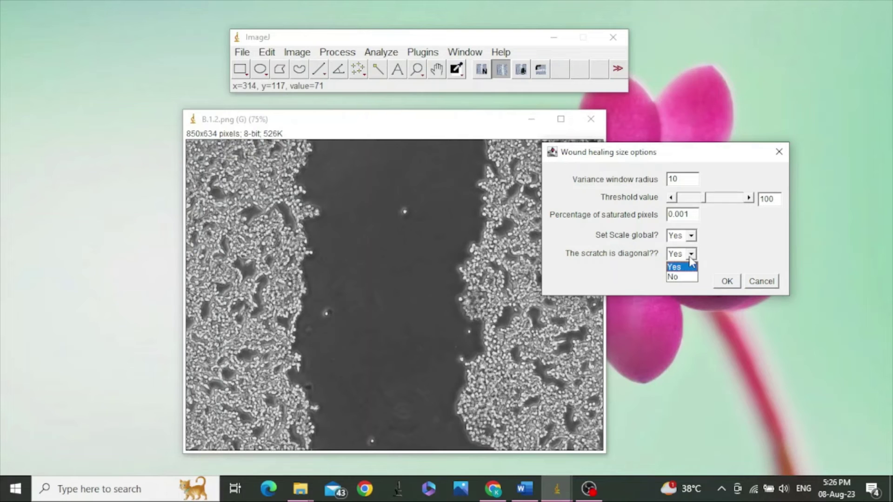
{"action": "left_click", "coordinate": [690, 259]}
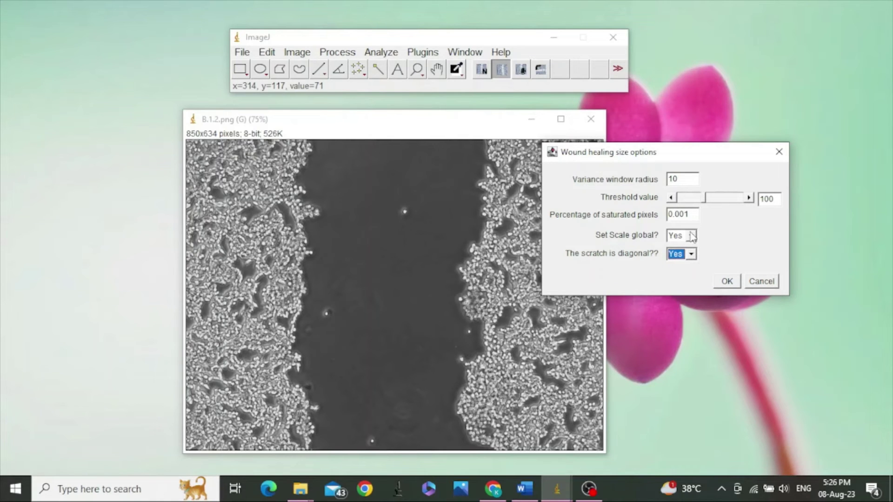
{"action": "left_click", "coordinate": [691, 235]}
{"action": "left_click", "coordinate": [690, 244]}
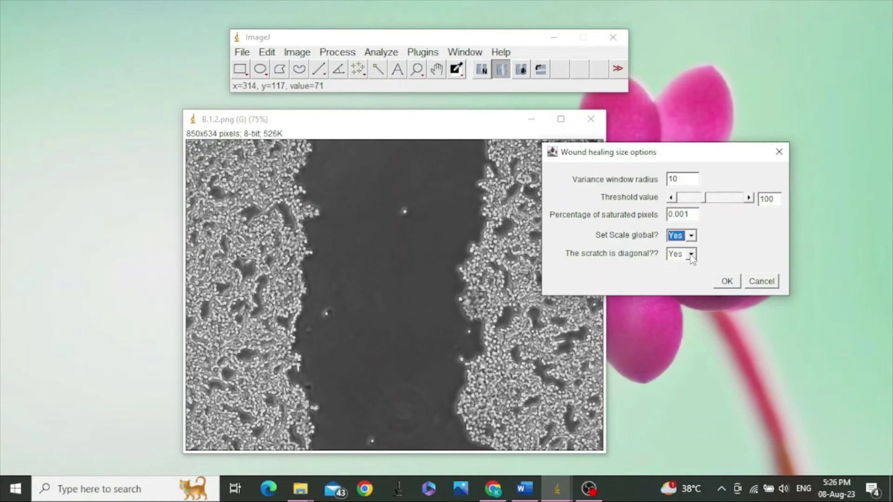
{"action": "left_click", "coordinate": [691, 254]}
{"action": "left_click", "coordinate": [692, 263]}
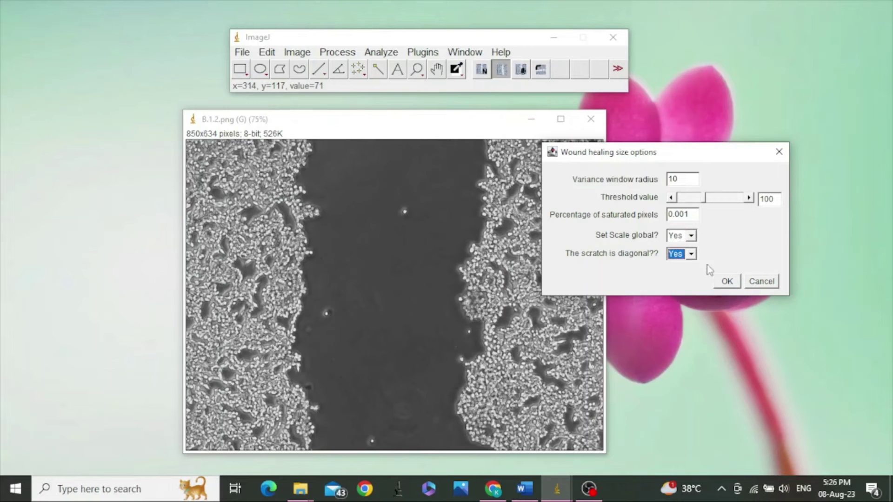
{"action": "left_click", "coordinate": [725, 281]}
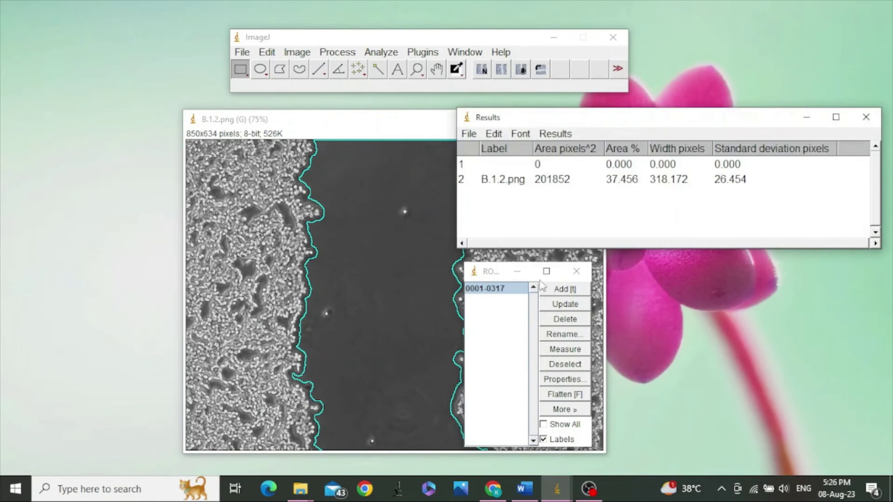
Move the outlined image left, shift the ROI Manager right and widen it beside the Results table.
{"action": "left_click", "coordinate": [356, 116]}
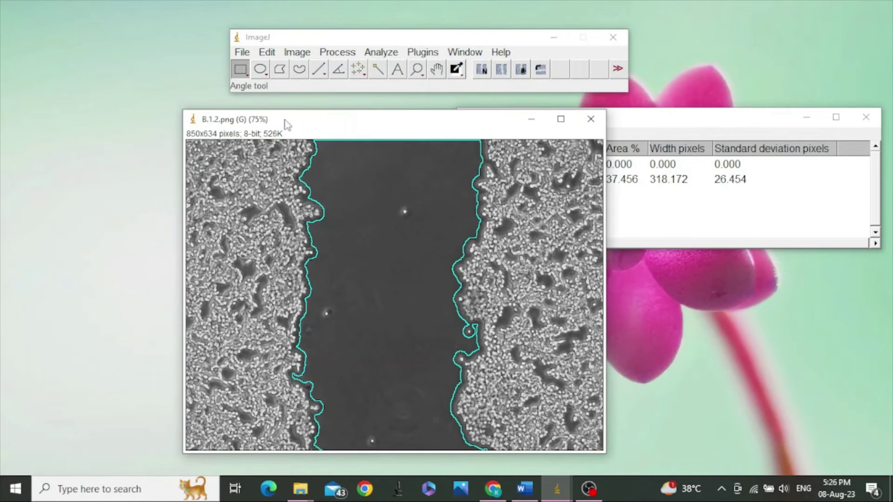
{"action": "left_click_drag", "start_coordinate": [326, 126], "coordinate": [161, 132]}
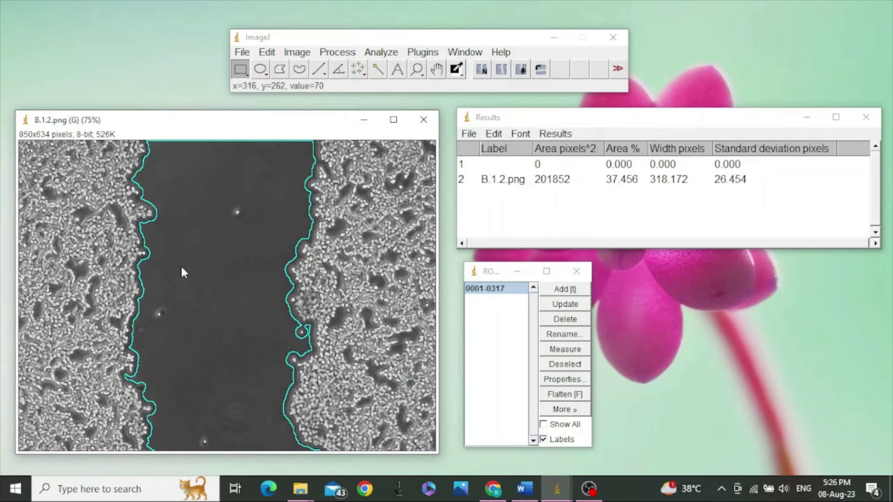
{"action": "left_click", "coordinate": [545, 123]}
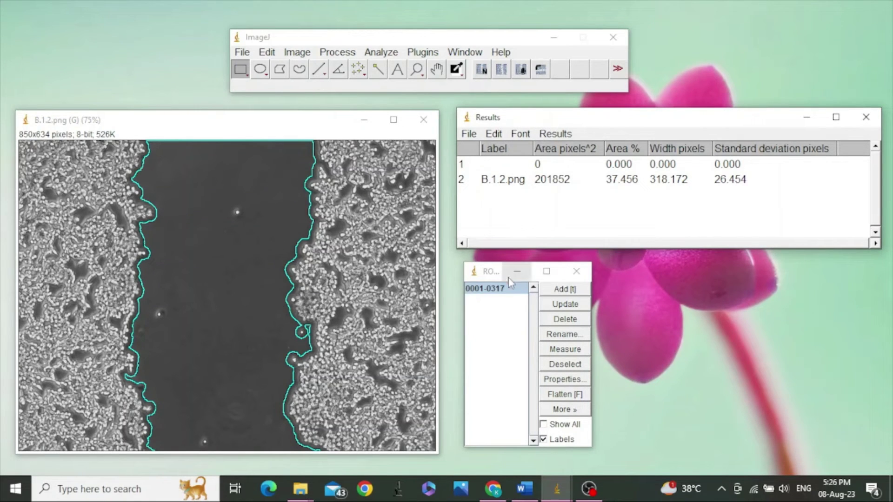
{"action": "left_click_drag", "start_coordinate": [488, 276], "coordinate": [535, 279]}
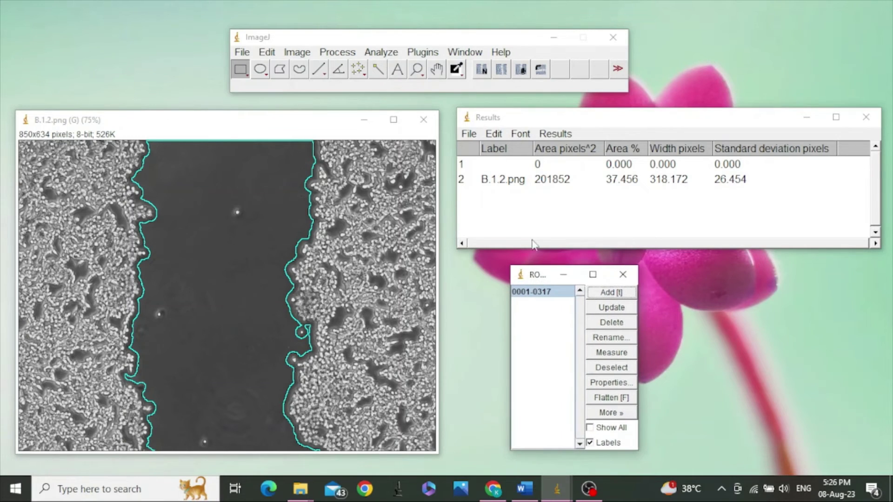
{"action": "left_click", "coordinate": [583, 119]}
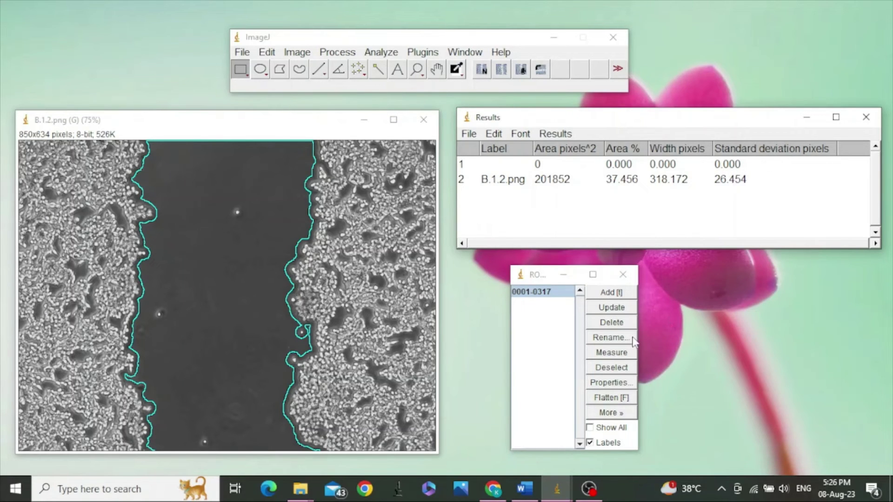
{"action": "left_click_drag", "start_coordinate": [641, 335], "coordinate": [694, 335]}
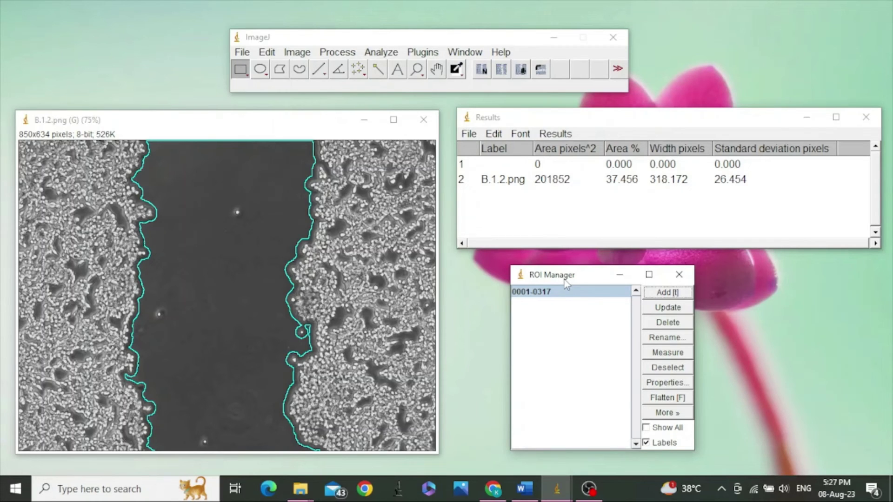
In ROI Manager, leave Show All checked and Labels unchecked so the cyan outline shows unnumbered.
{"action": "left_click", "coordinate": [646, 443]}
{"action": "left_click", "coordinate": [646, 443]}
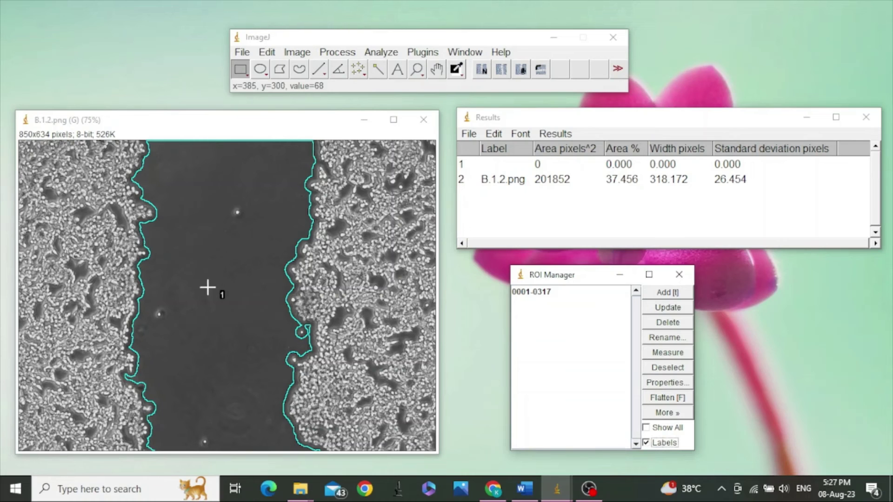
{"action": "left_click", "coordinate": [646, 443]}
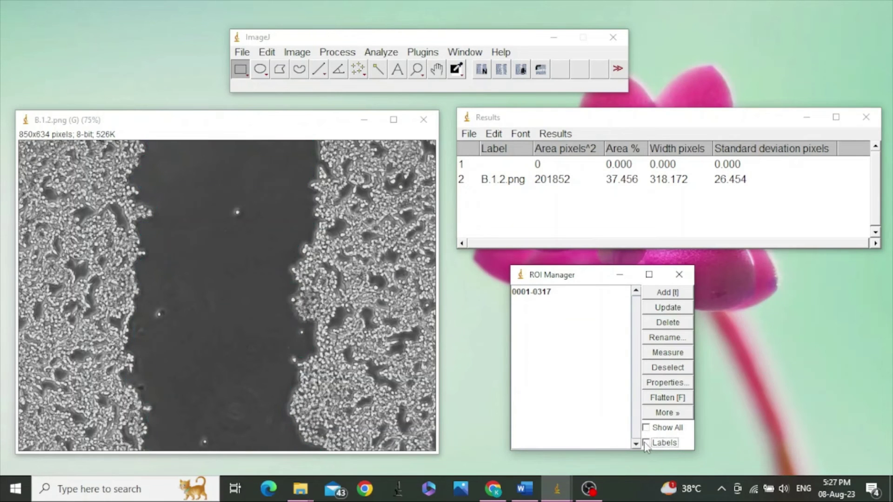
{"action": "left_click", "coordinate": [645, 443]}
{"action": "left_click", "coordinate": [649, 429]}
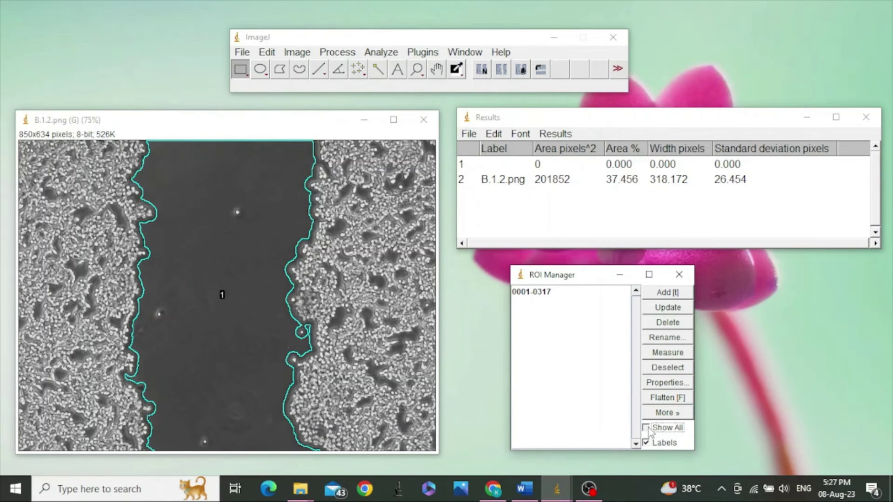
{"action": "left_click", "coordinate": [648, 428]}
{"action": "left_click", "coordinate": [647, 427]}
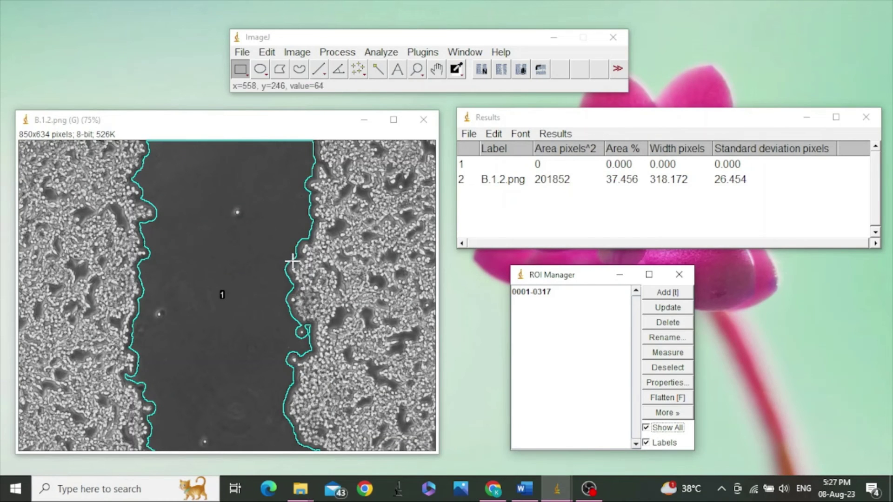
{"action": "left_click", "coordinate": [647, 443]}
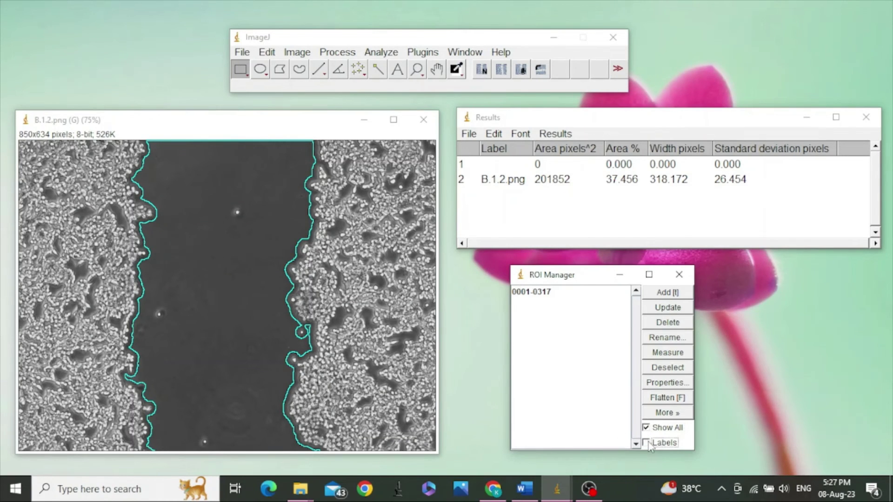
{"action": "left_click", "coordinate": [666, 382]}
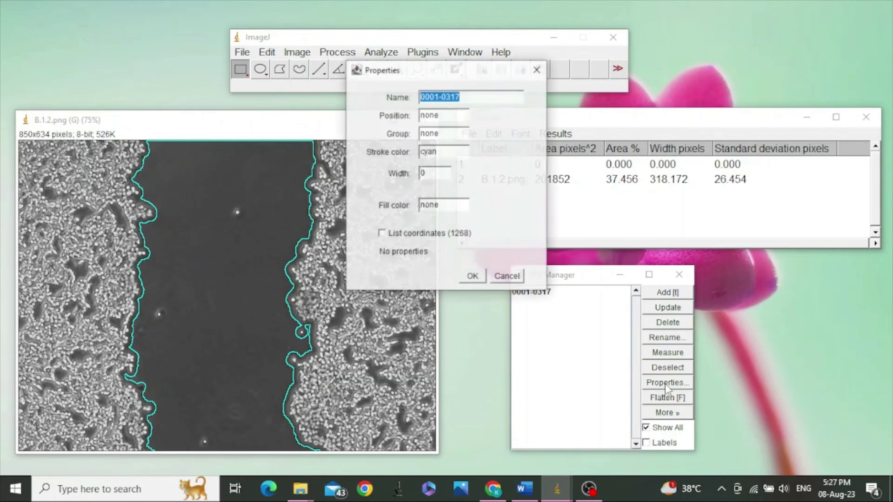
{"action": "left_click_drag", "start_coordinate": [399, 76], "coordinate": [635, 71]}
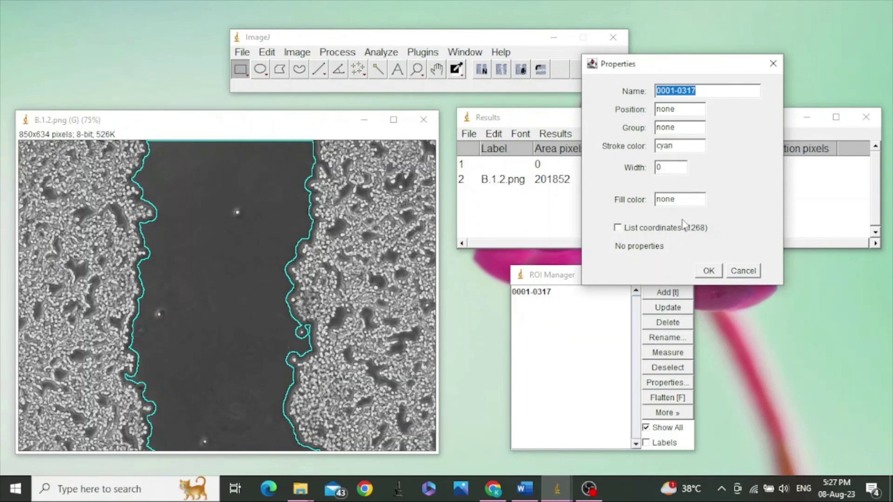
{"action": "left_click", "coordinate": [742, 271]}
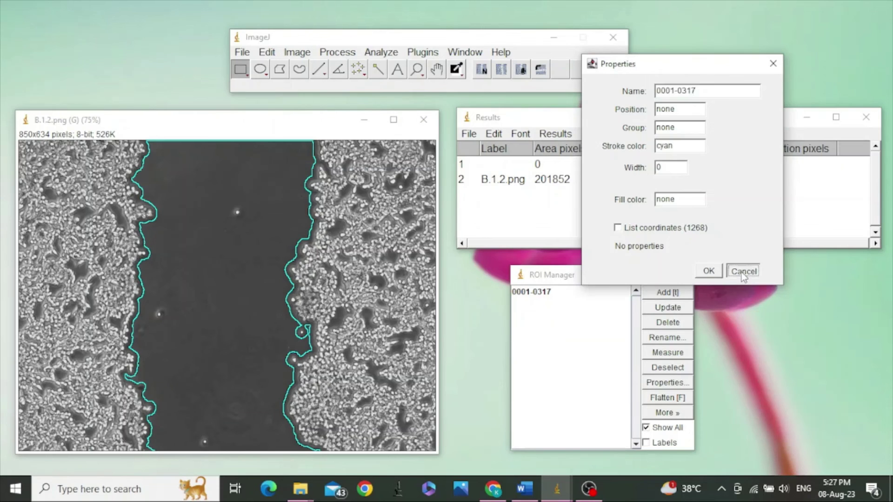